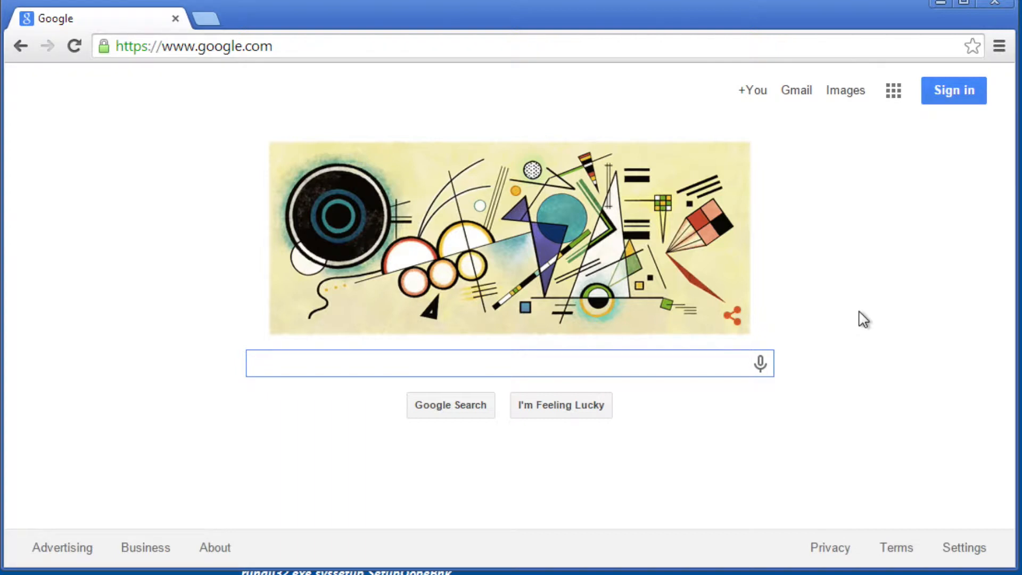
# Go to the mysql.org website.
pyautogui.click(557, 47)
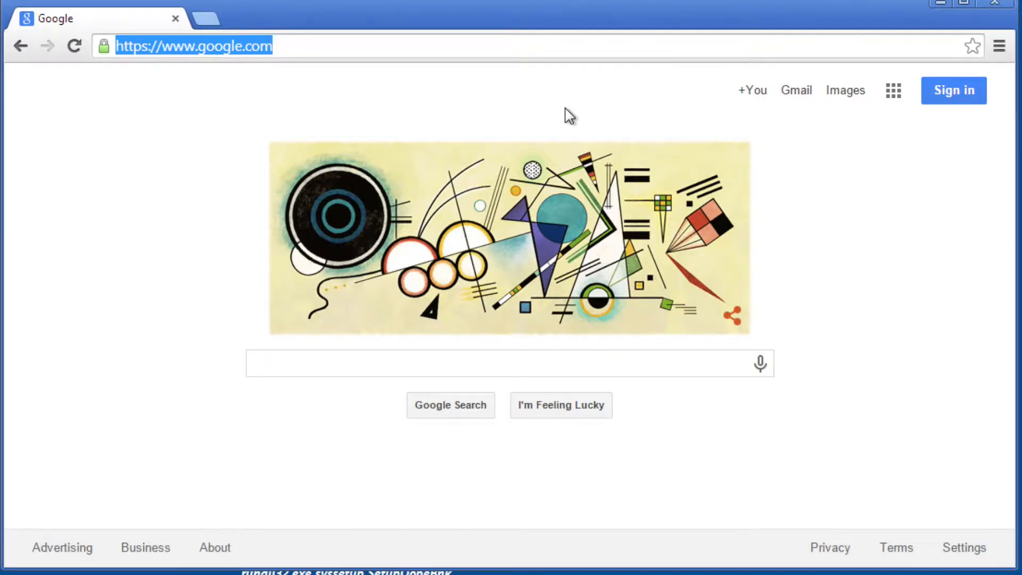
pyautogui.write('musq')
pyautogui.press('BackSpace')
pyautogui.press('BackSpace')
pyautogui.press('BackSpace')
pyautogui.write('ysql.o')
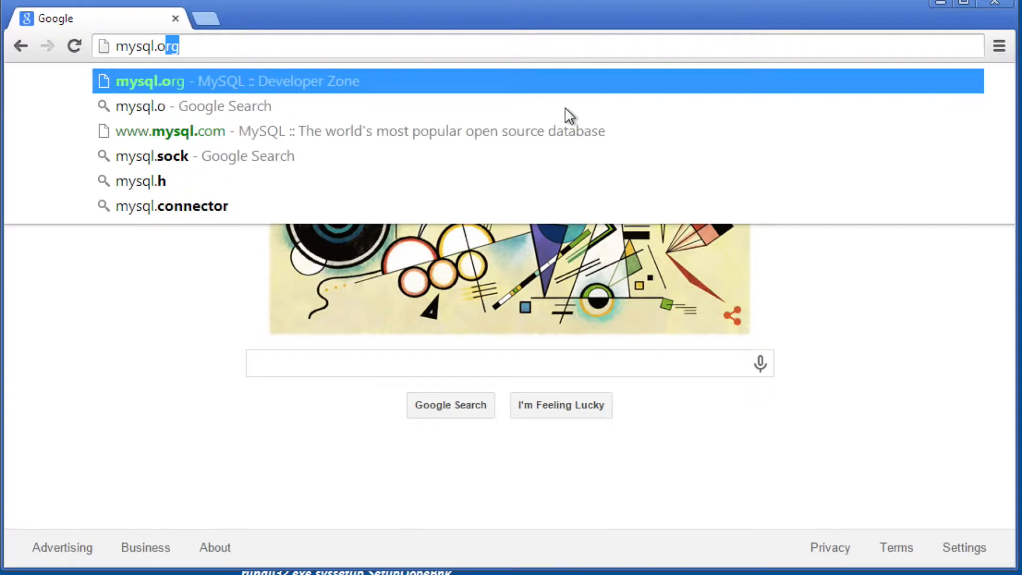
pyautogui.press('Return')
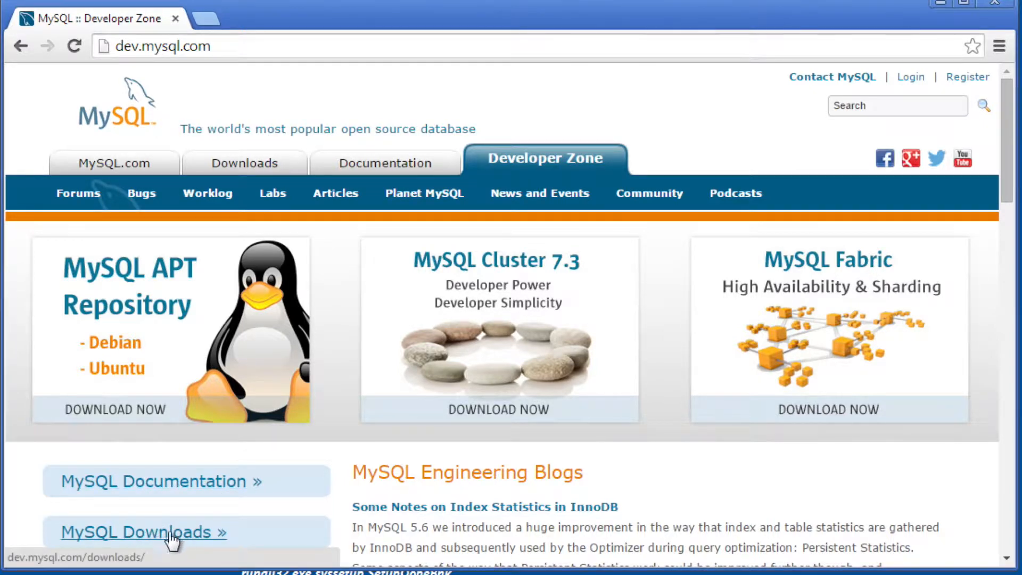
# Go to the MySQL Community Server downloads and open the download page for the Windows MySQL Installer 5.6 MSI.
pyautogui.click(186, 540)
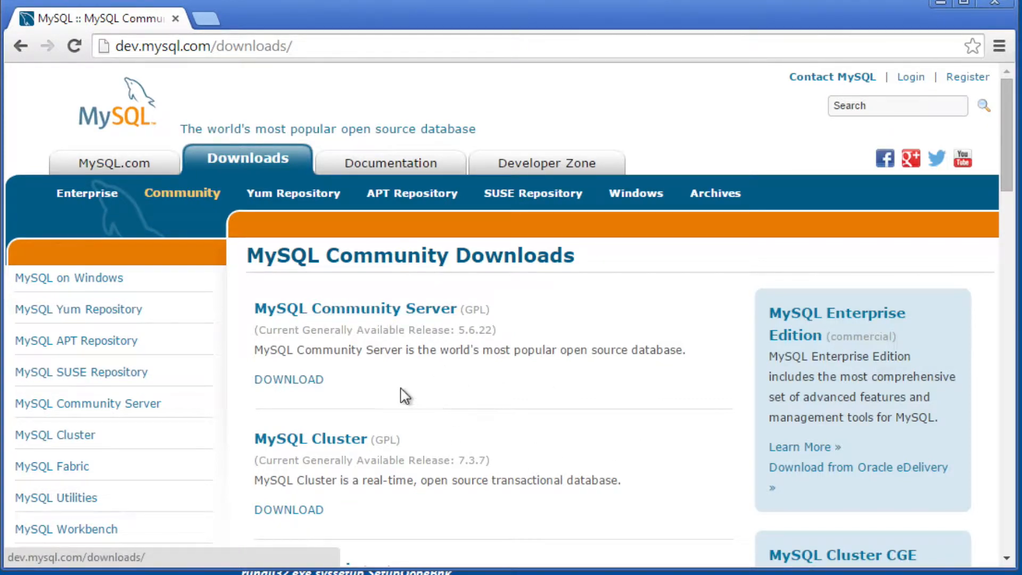
pyautogui.click(289, 381)
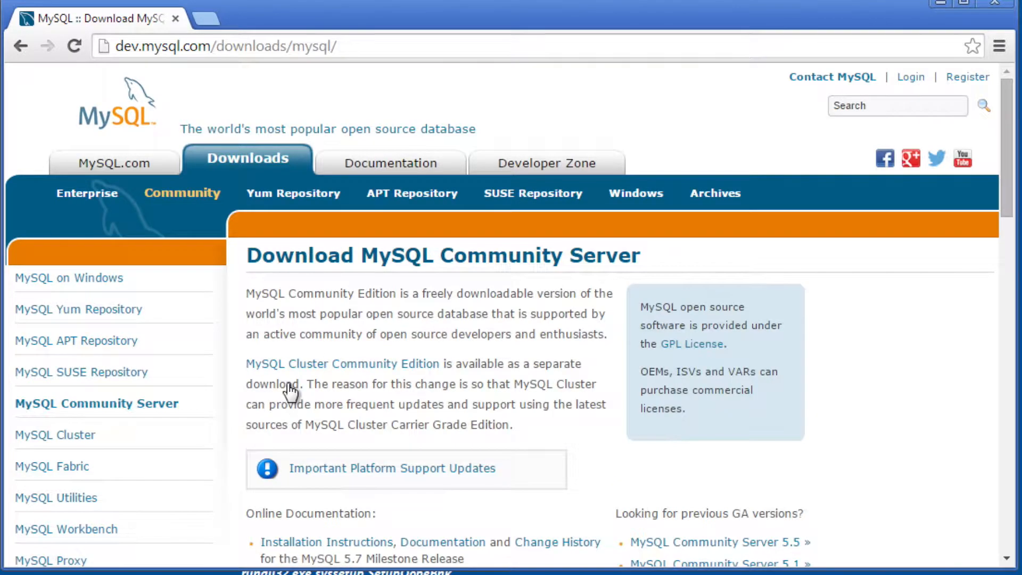
pyautogui.scroll(-6, 844, 347)
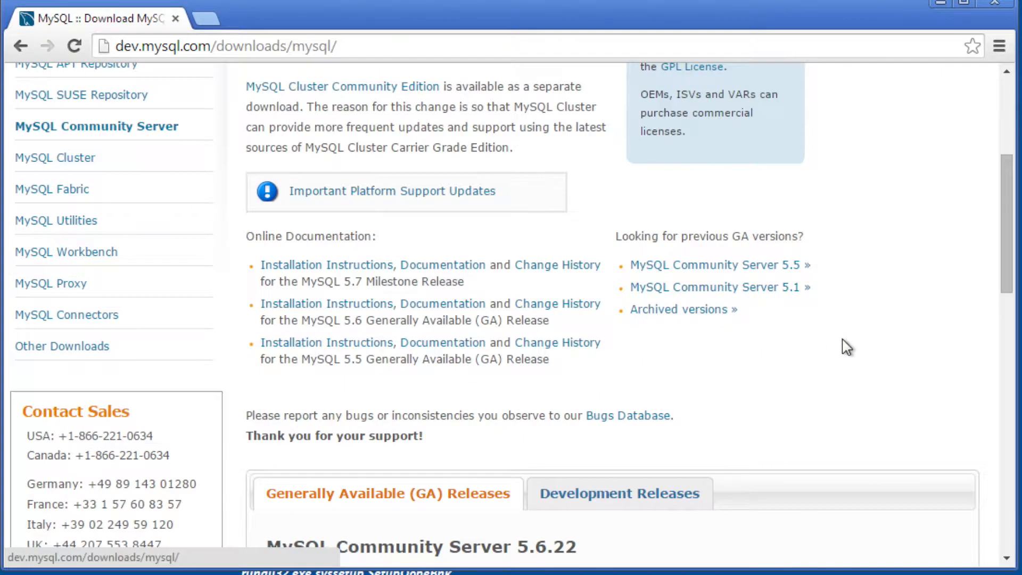
pyautogui.scroll(-8, 847, 347)
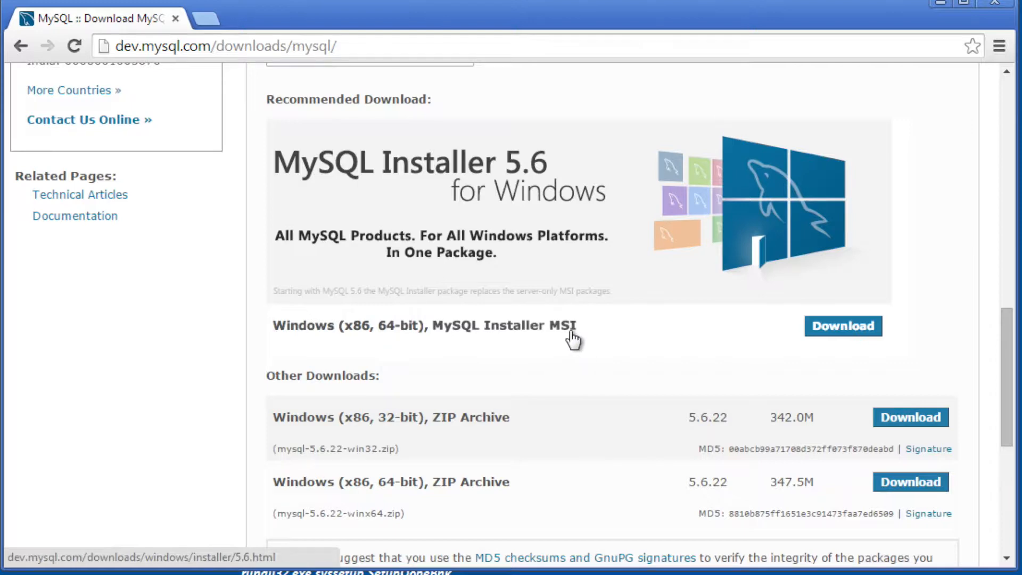
pyautogui.click(846, 331)
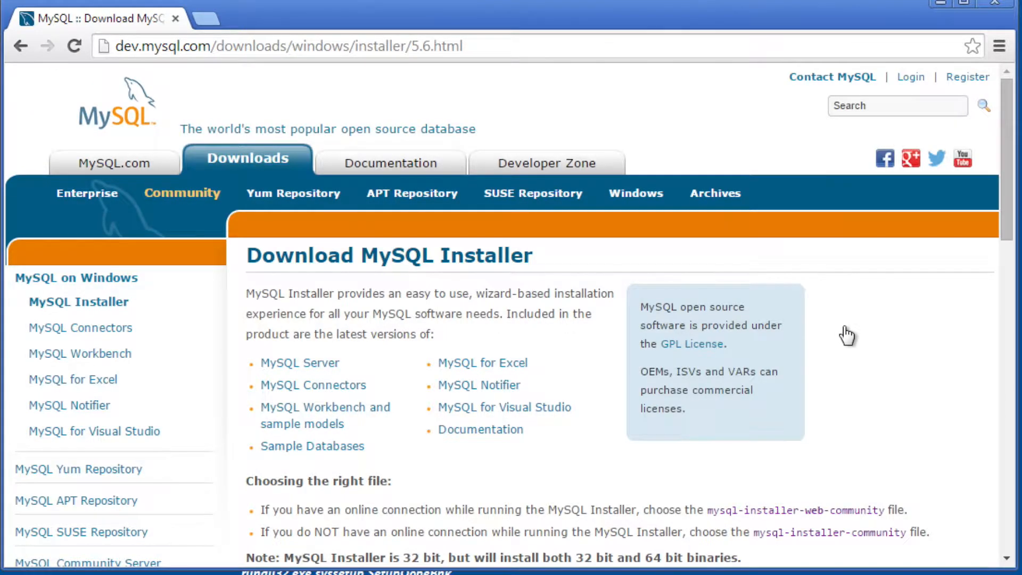
pyautogui.scroll(-10, 846, 336)
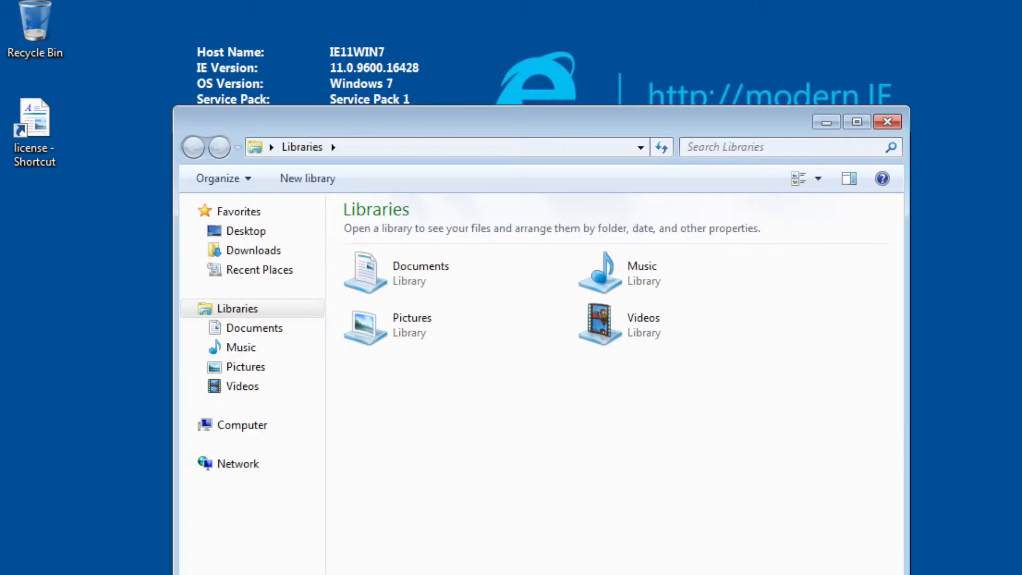
# Run mysql-installer-community-5.6.22.0 from the Downloads folder and allow it to make changes to the computer.
pyautogui.moveTo(654, 117); pyautogui.dragTo(654, 22)
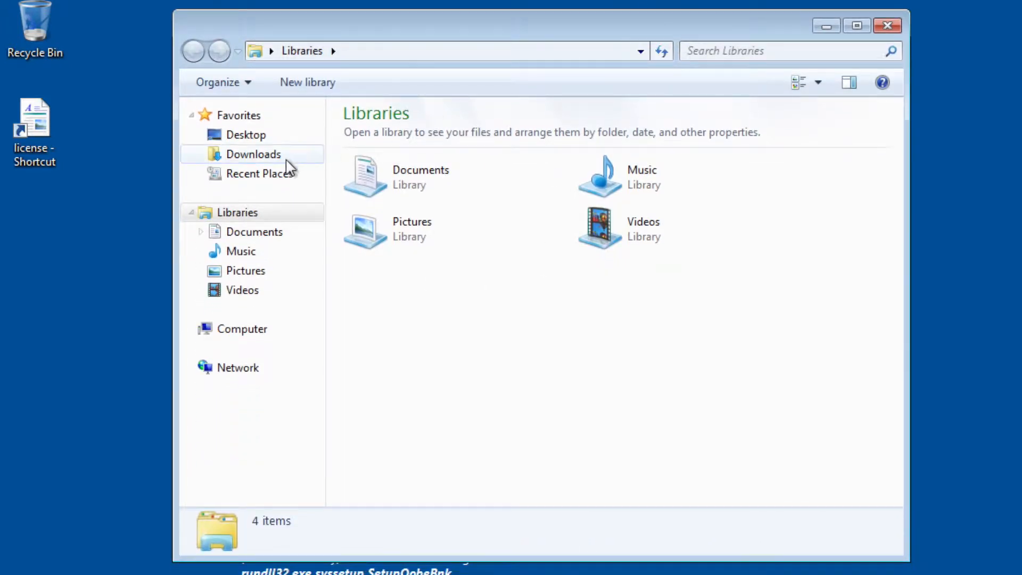
pyautogui.click(258, 158)
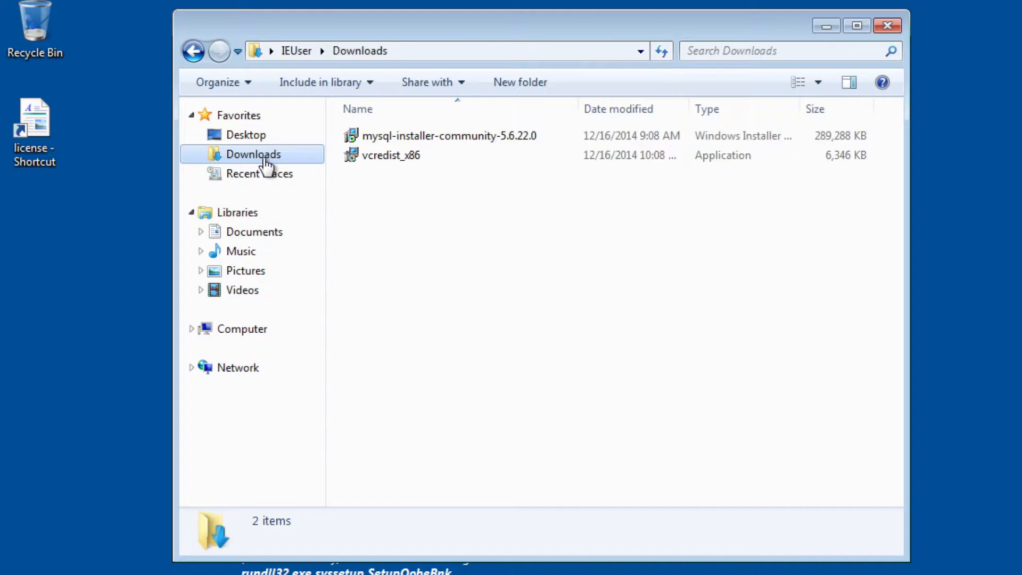
pyautogui.click(406, 142)
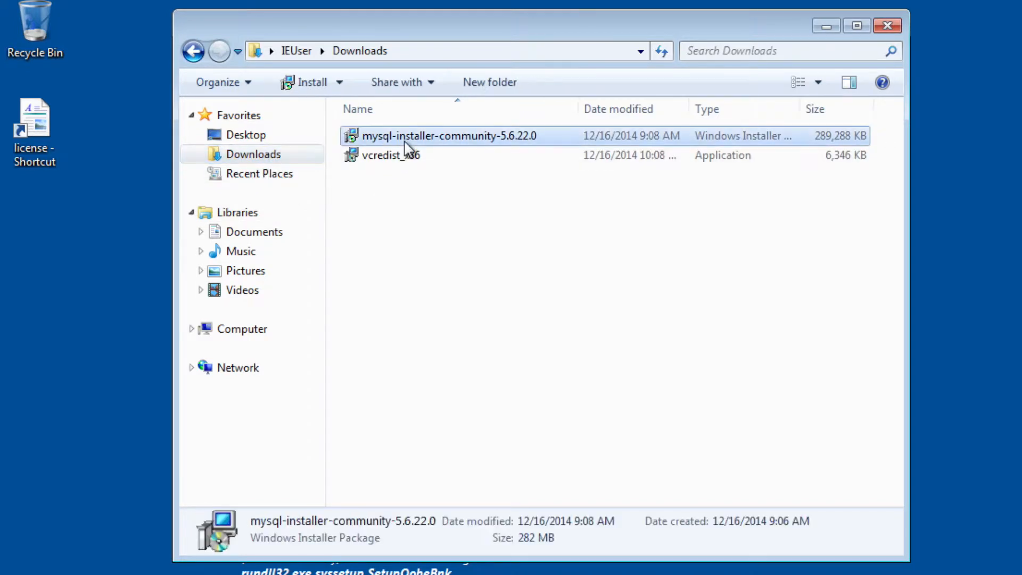
pyautogui.doubleClick(473, 138)
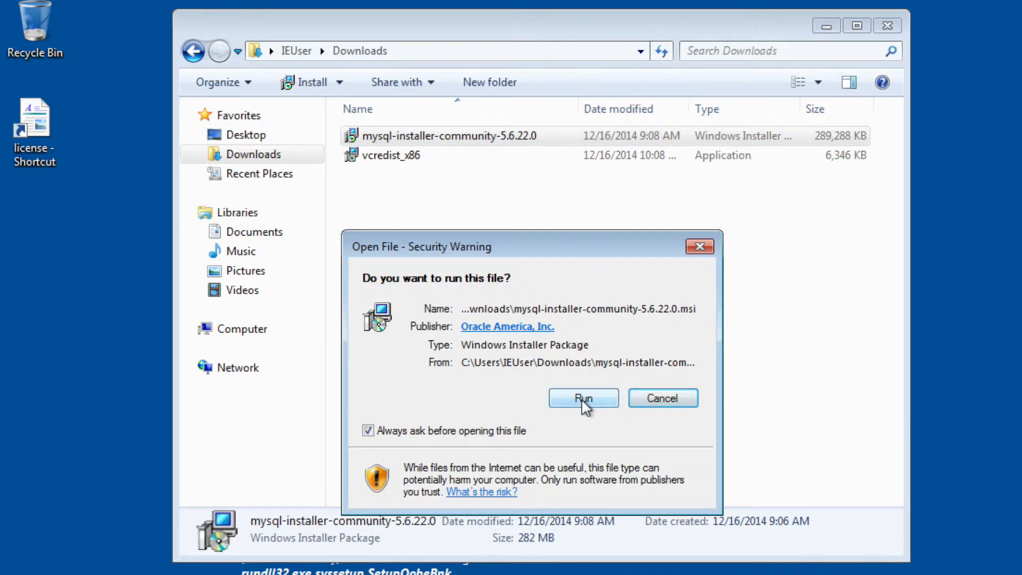
pyautogui.click(584, 399)
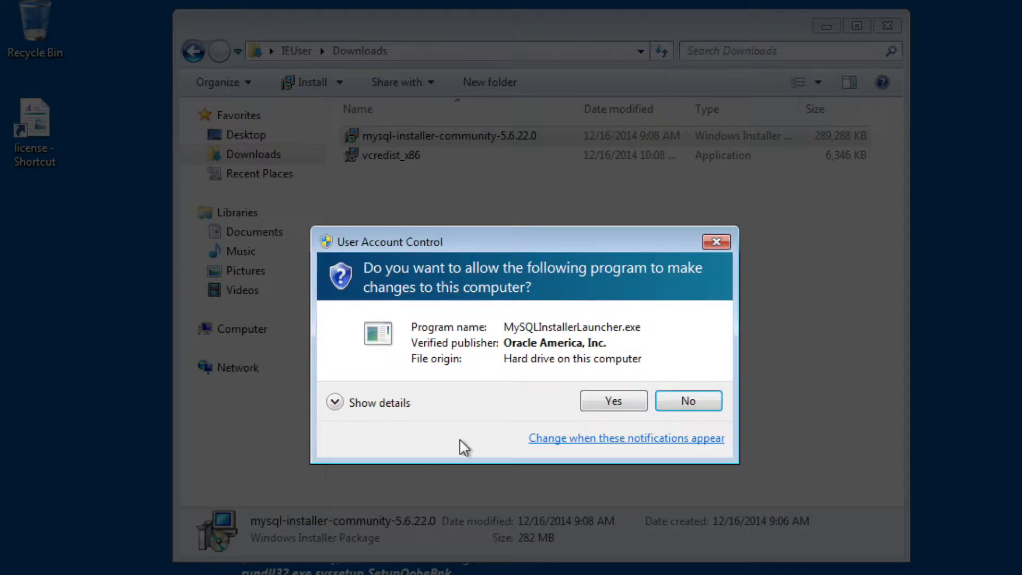
pyautogui.click(635, 403)
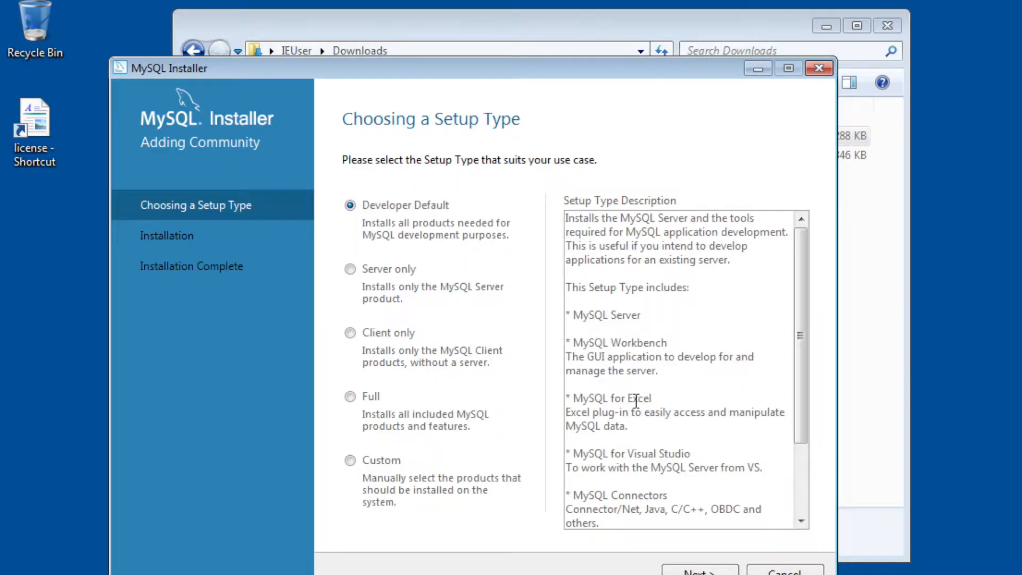
# Install the products of the Developer Default setup type, agreeing to skip those with failing requirements.
pyautogui.moveTo(654, 67); pyautogui.dragTo(648, 18)
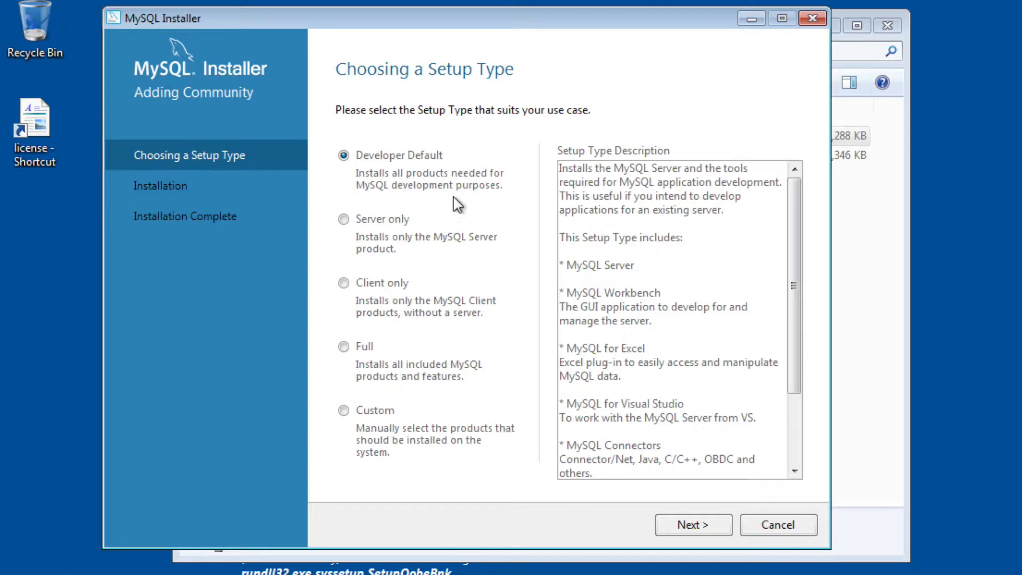
pyautogui.click(692, 525)
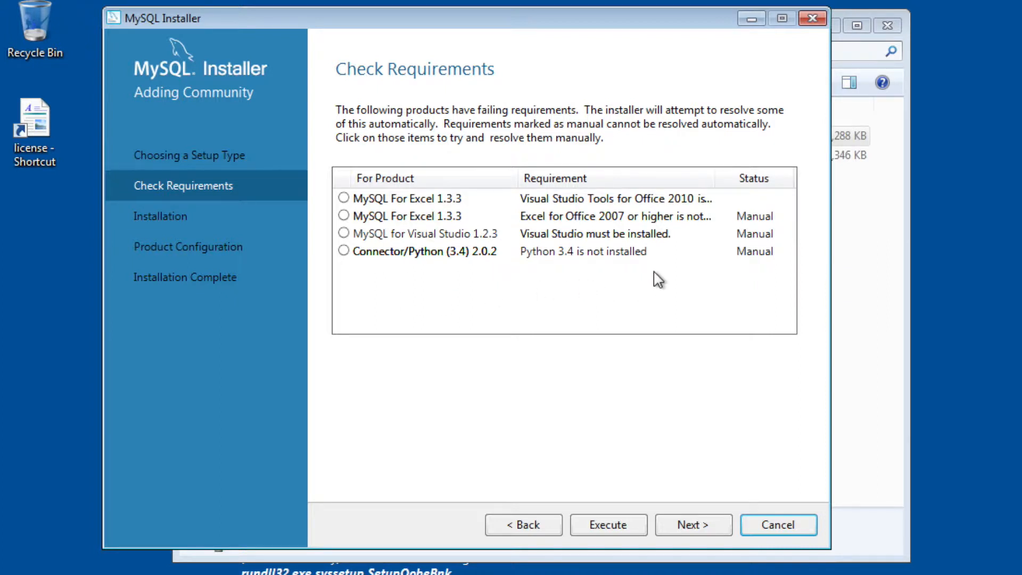
pyautogui.click(702, 531)
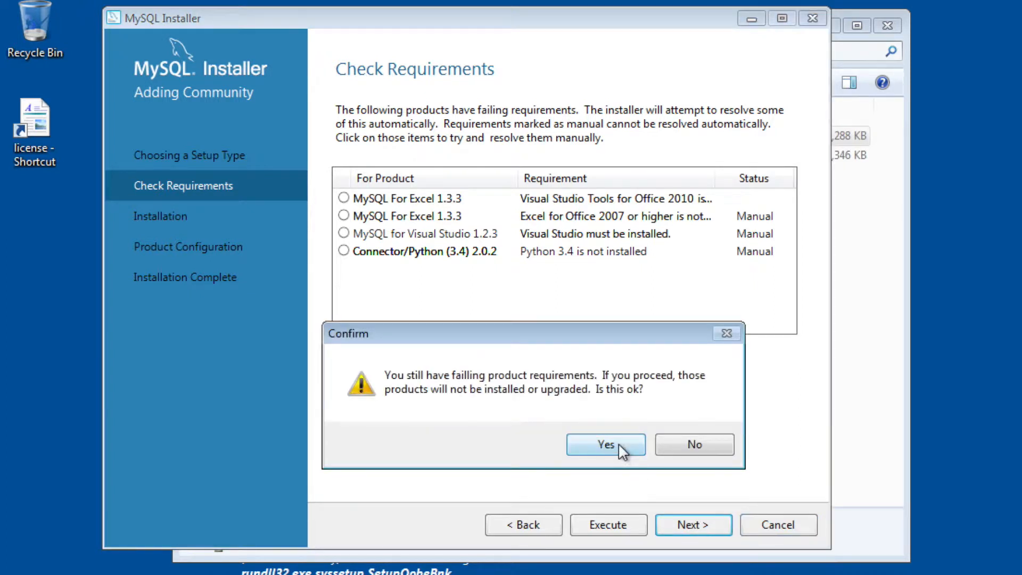
pyautogui.click(618, 443)
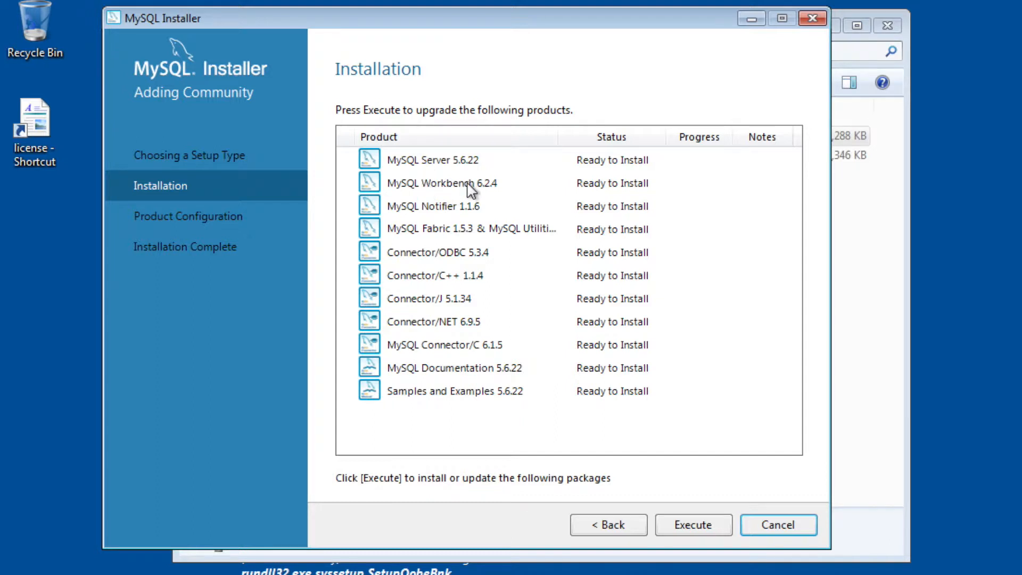
pyautogui.click(708, 530)
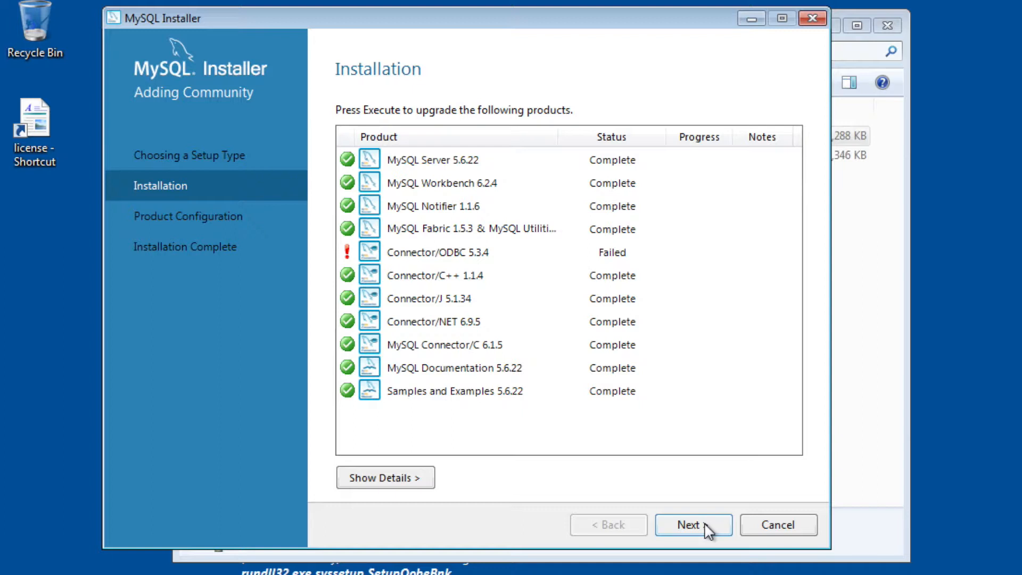
pyautogui.click(708, 532)
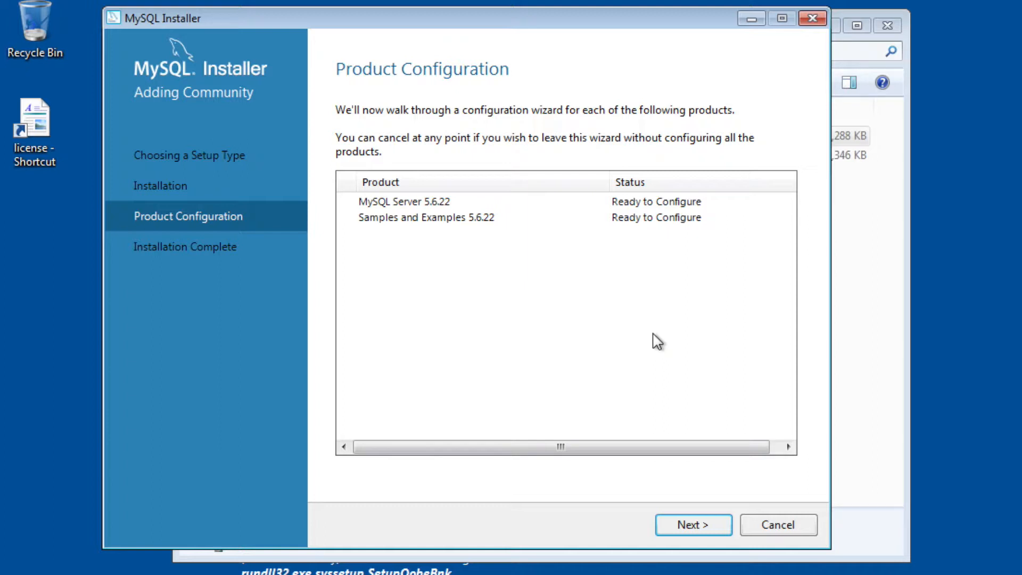
# Configure MySQL Server as a Development Machine on TCP/IP port 3306, and enter and repeat the root account password.
pyautogui.click(698, 522)
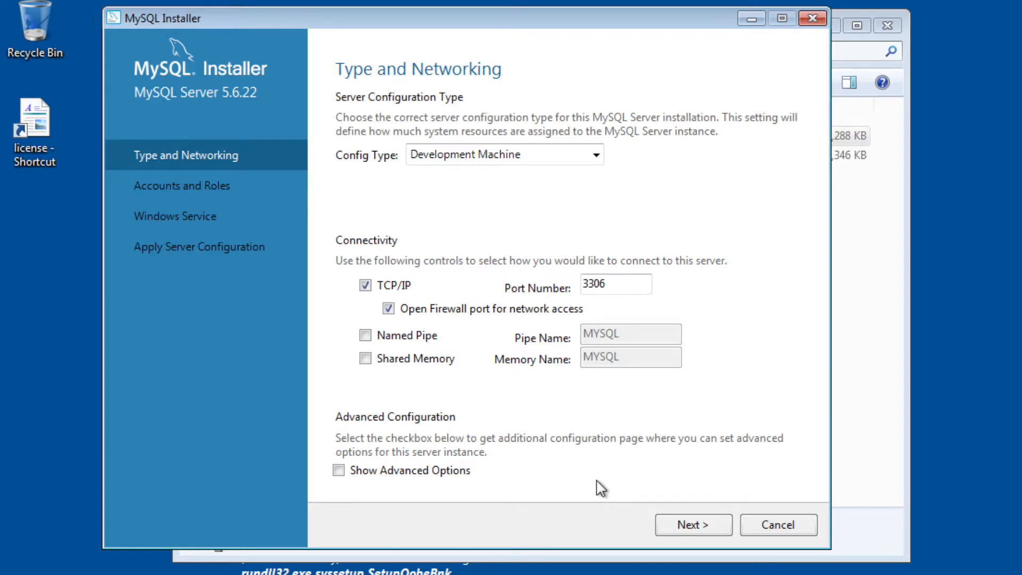
pyautogui.click(705, 525)
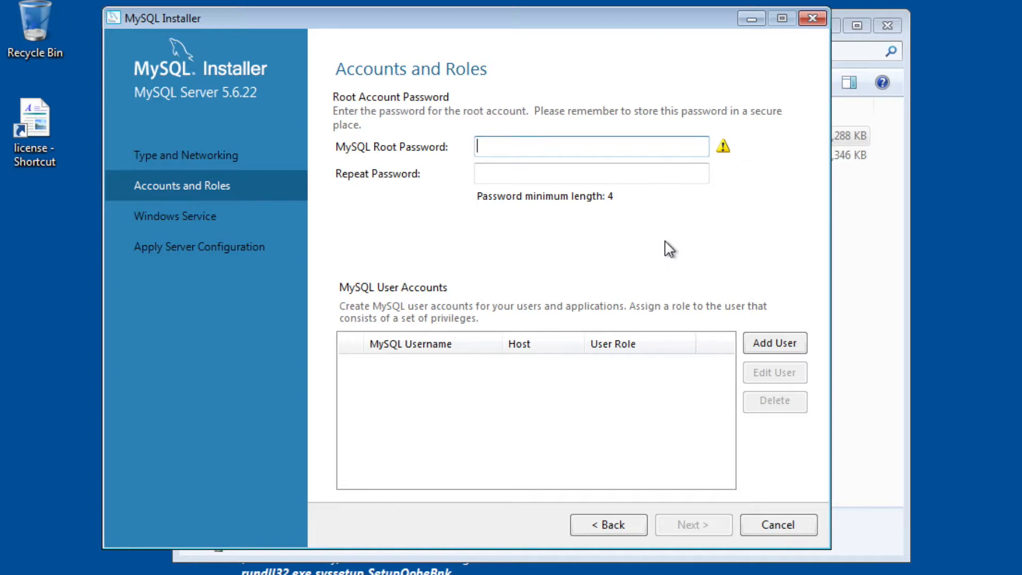
pyautogui.write('root')
pyautogui.write('•')
pyautogui.press('Tab')
pyautogui.write('•••')
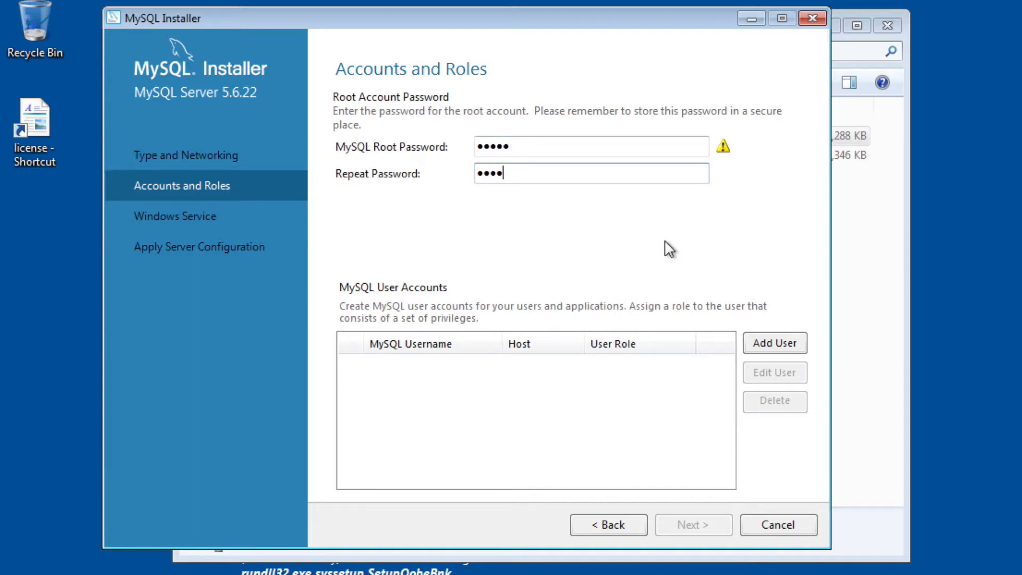
pyautogui.write('••')
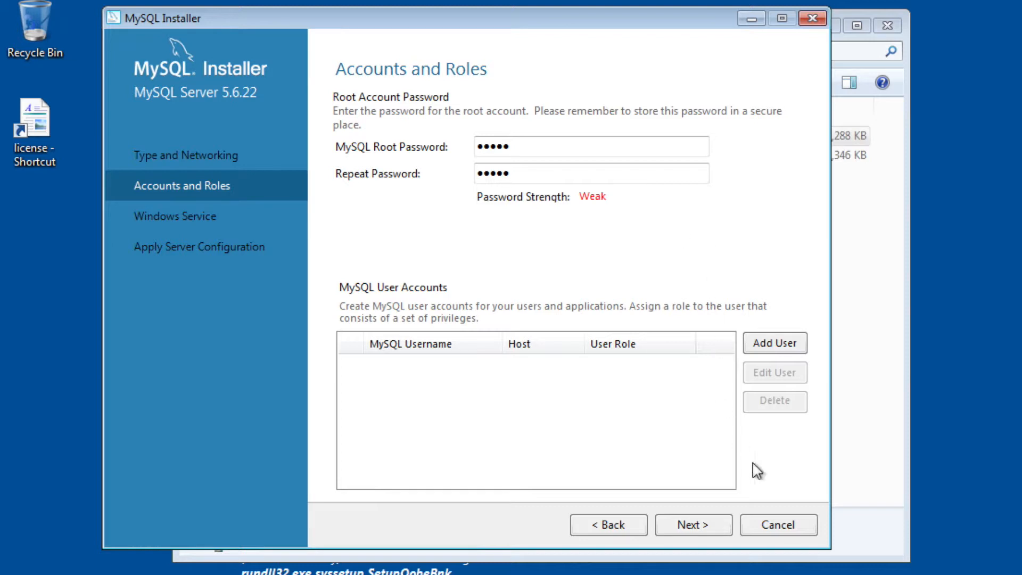
pyautogui.click(694, 524)
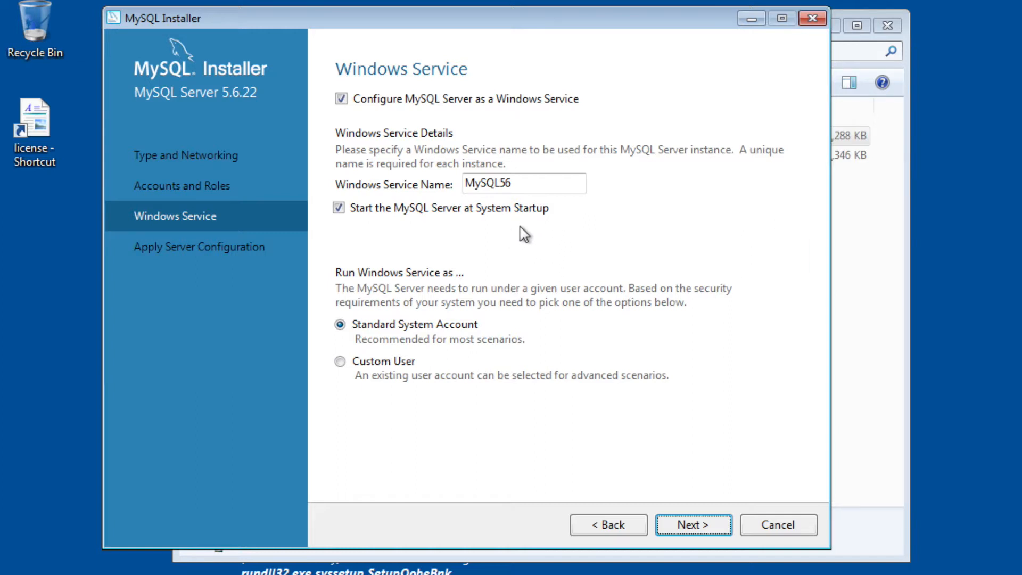
# Keep the MySQL56 Windows service starting at system startup under the Standard System Account, and apply the server configuration.
pyautogui.click(698, 529)
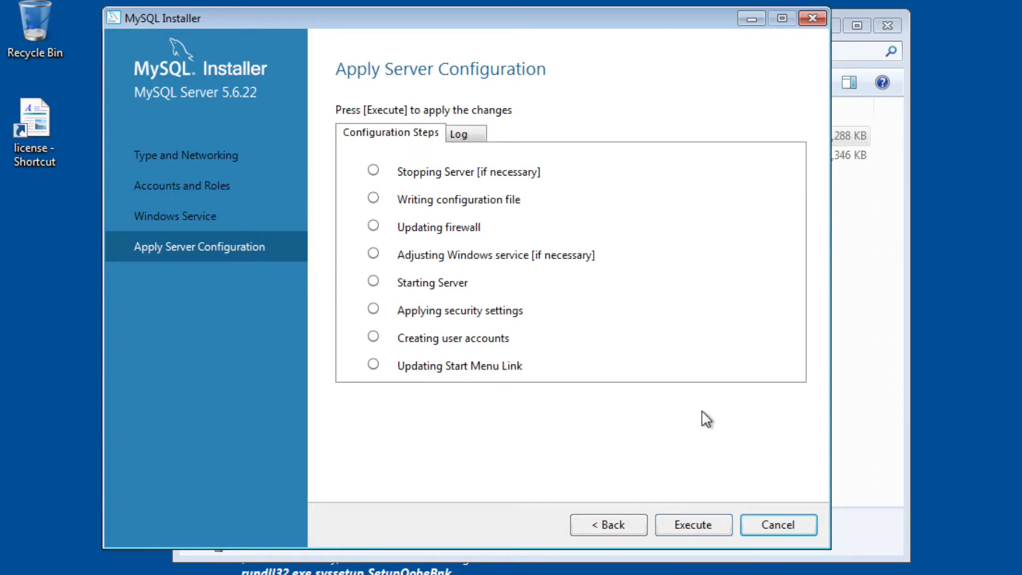
pyautogui.click(702, 525)
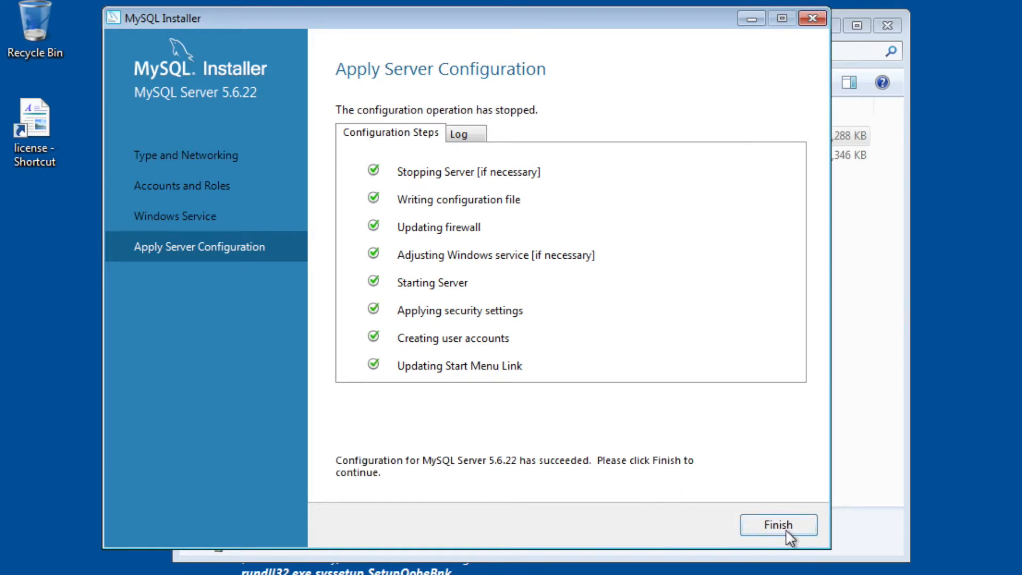
pyautogui.click(804, 530)
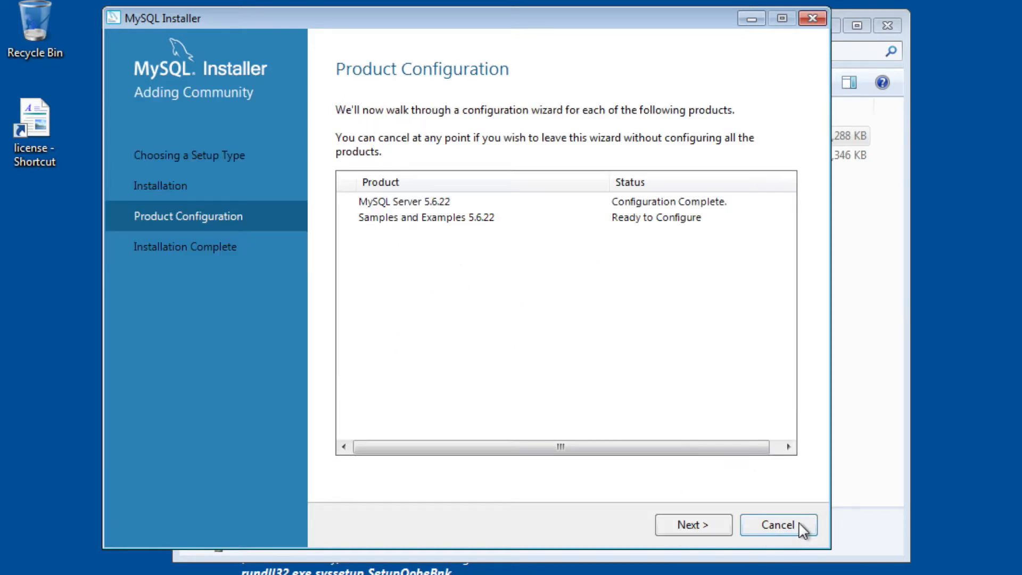
# Check the root connection to MySQL Server 5.6.22 for Samples and Examples, and apply that product's configuration.
pyautogui.click(701, 527)
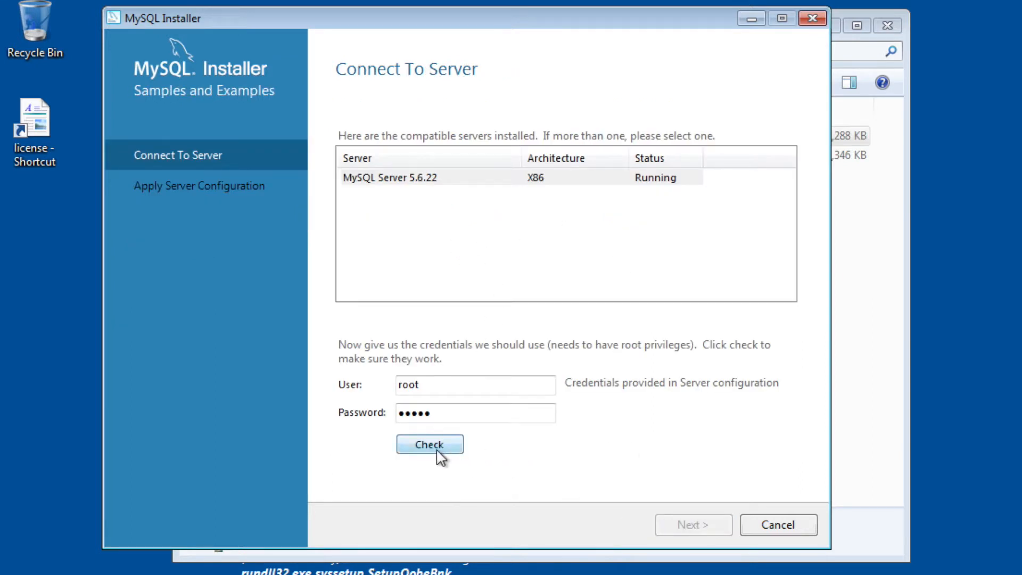
pyautogui.click(430, 383)
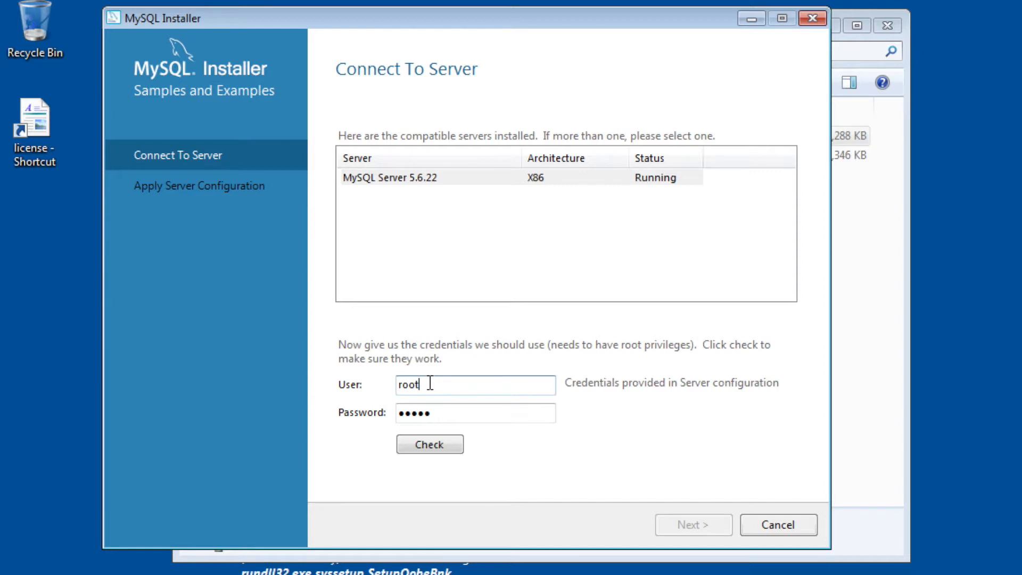
pyautogui.click(464, 414)
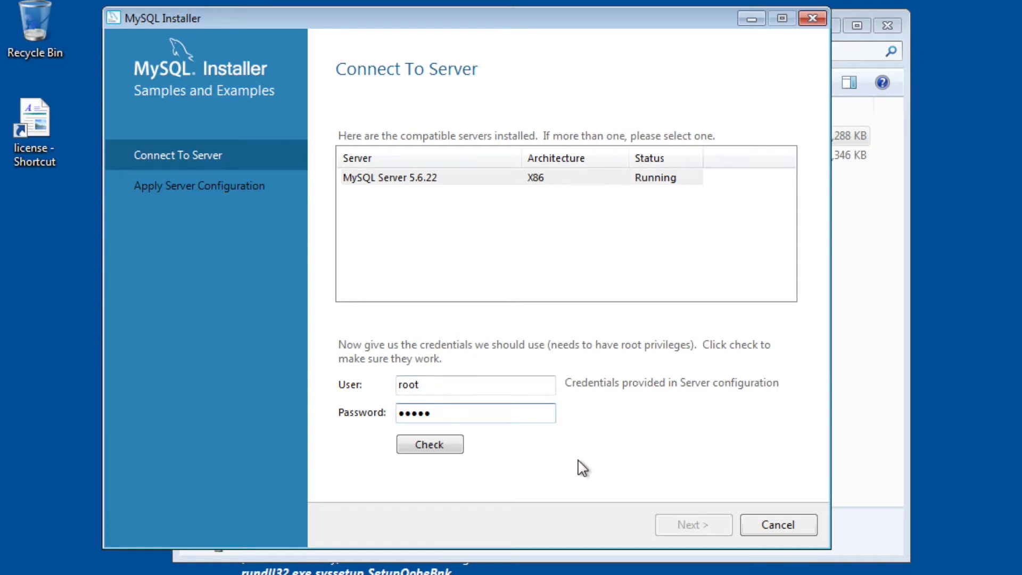
pyautogui.click(430, 447)
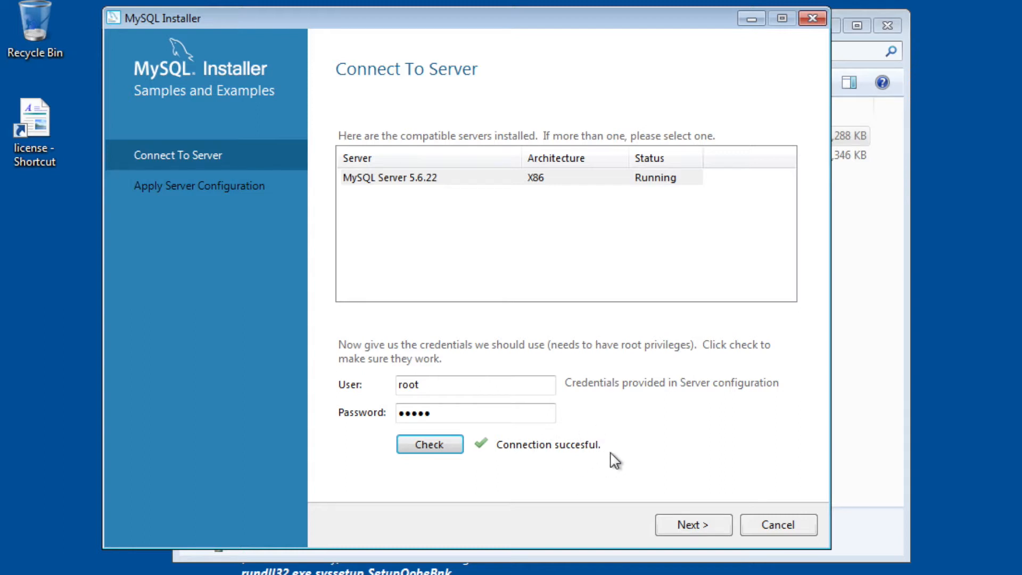
pyautogui.click(692, 525)
pyautogui.click(707, 525)
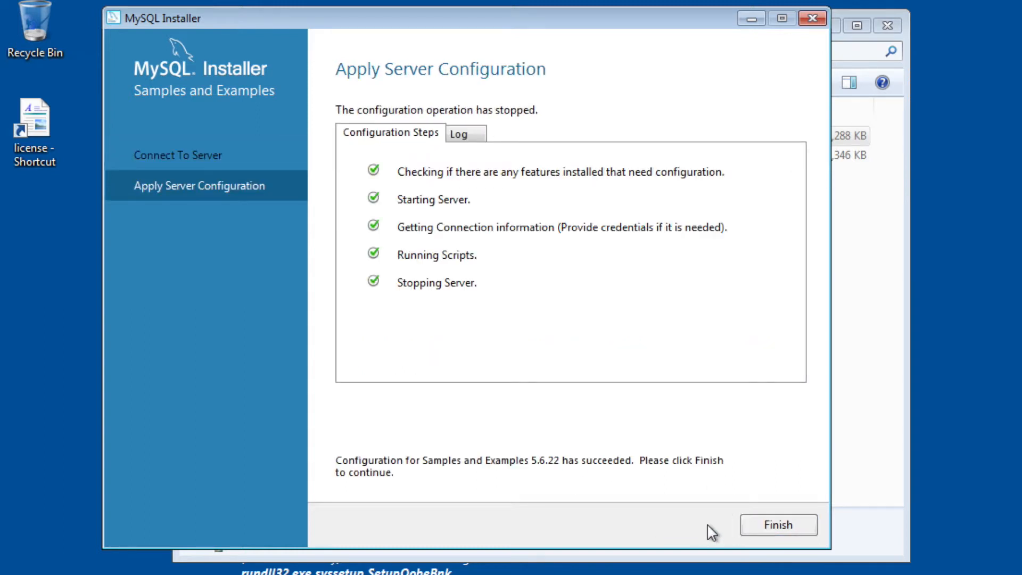
pyautogui.click(784, 527)
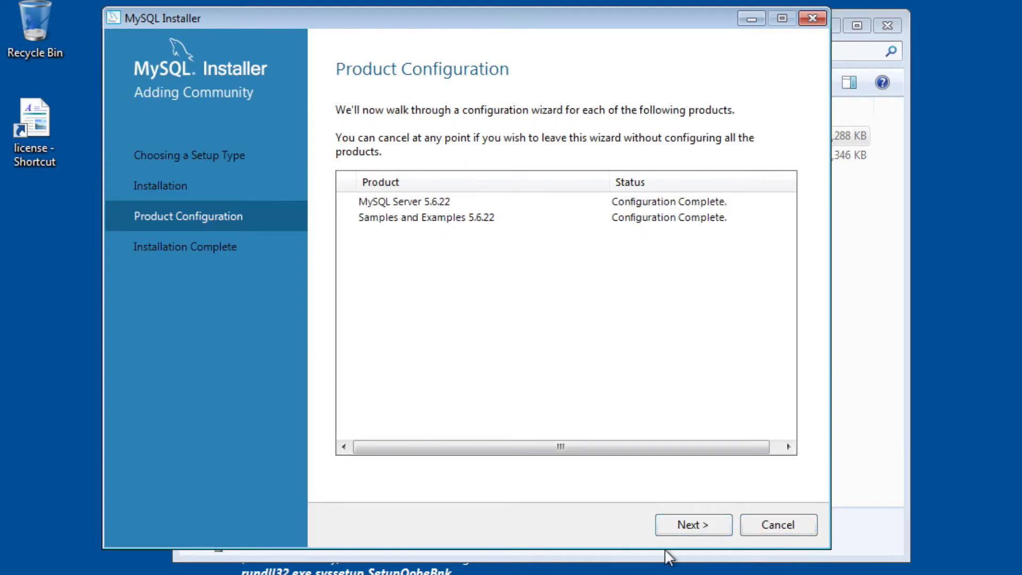
# Finish the MySQL installation with the option to start MySQL Workbench after setup turned off.
pyautogui.click(707, 526)
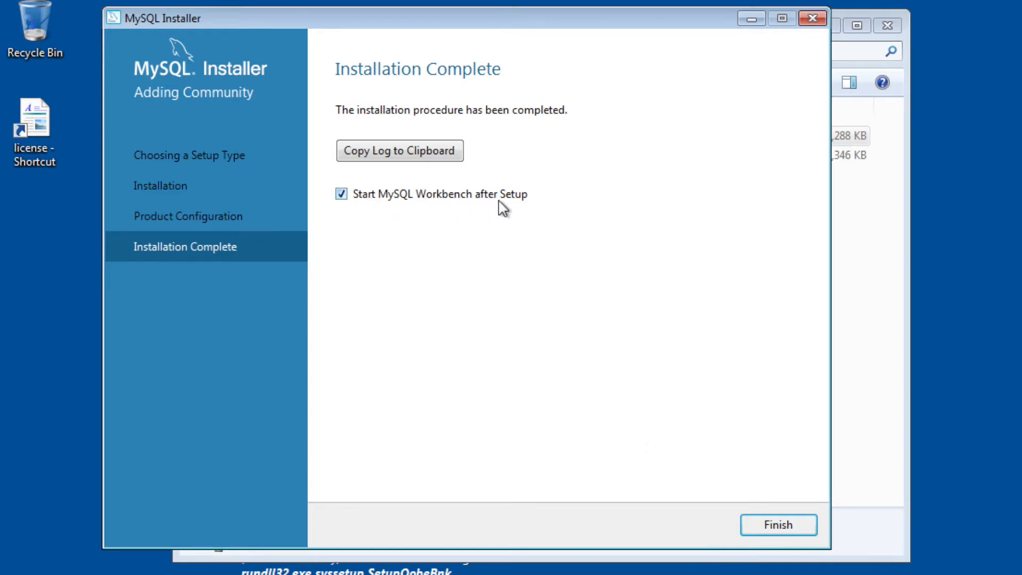
pyautogui.click(401, 196)
pyautogui.click(778, 525)
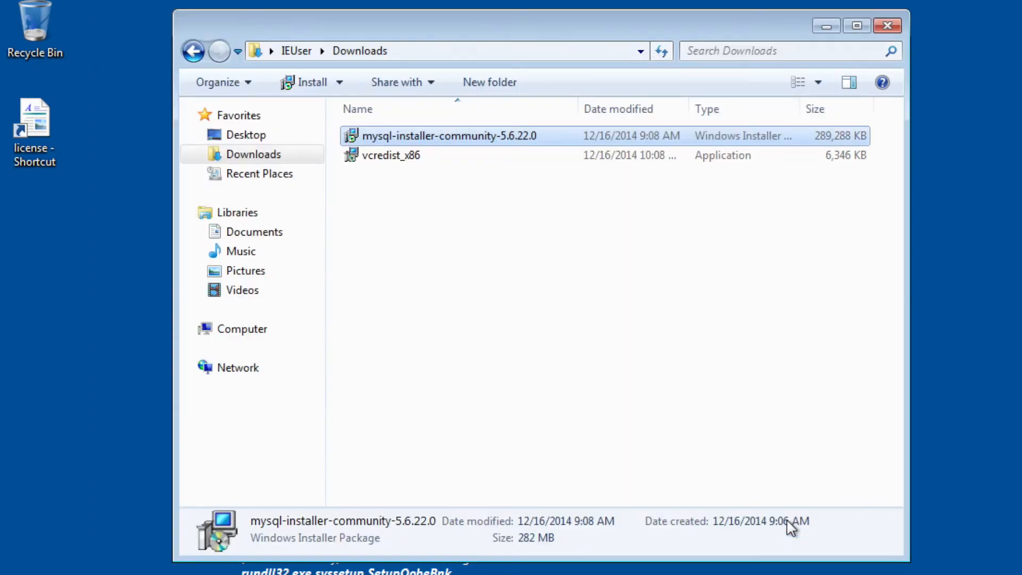
# Close the Downloads folder and start MySQL Workbench 6.2 CE from the installed MySQL programs.
pyautogui.click(887, 25)
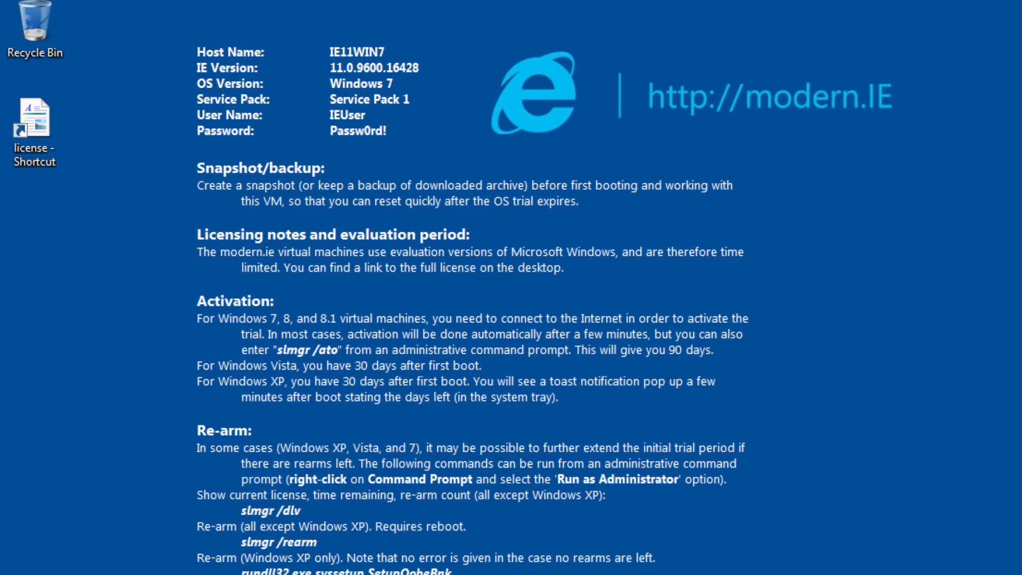
pyautogui.press('super')
pyautogui.press('Up')
pyautogui.press('Return')
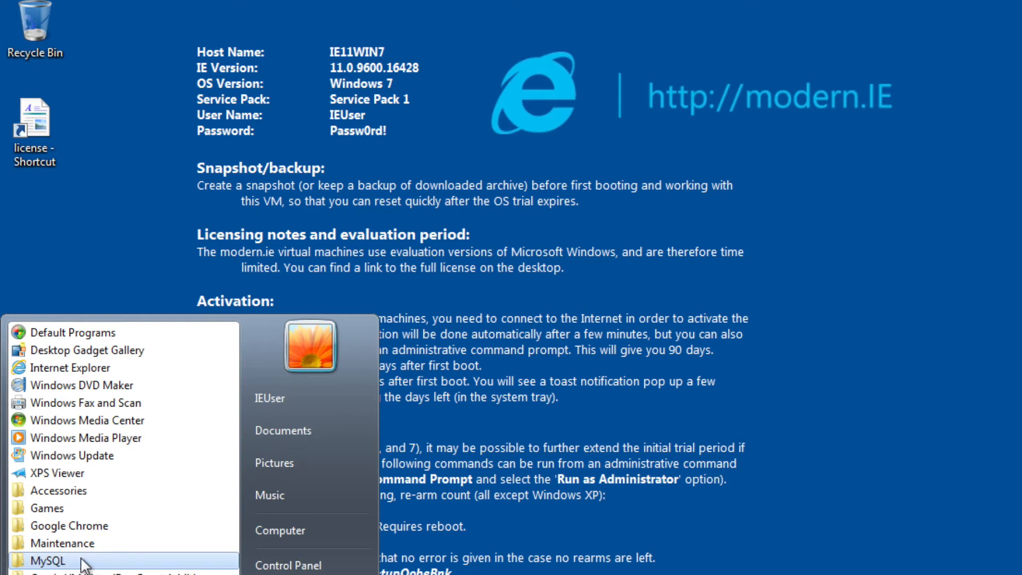
pyautogui.click(48, 561)
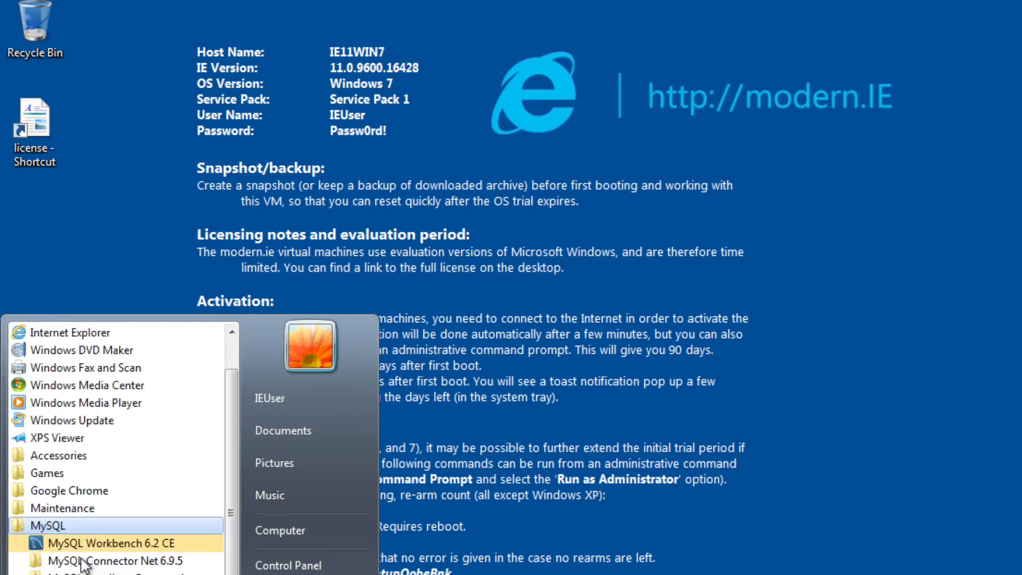
pyautogui.click(187, 543)
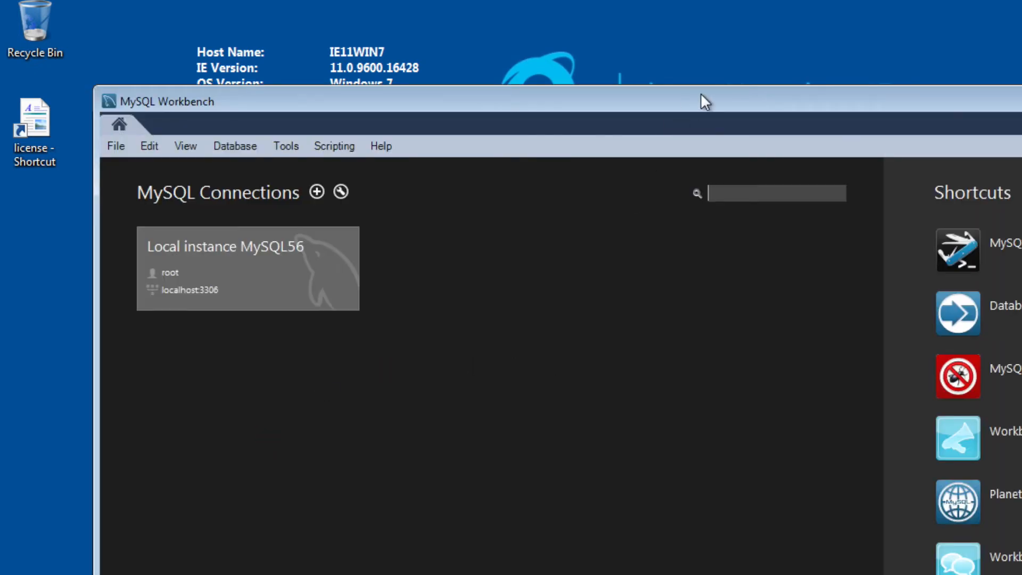
pyautogui.moveTo(701, 95); pyautogui.dragTo(609, 4)
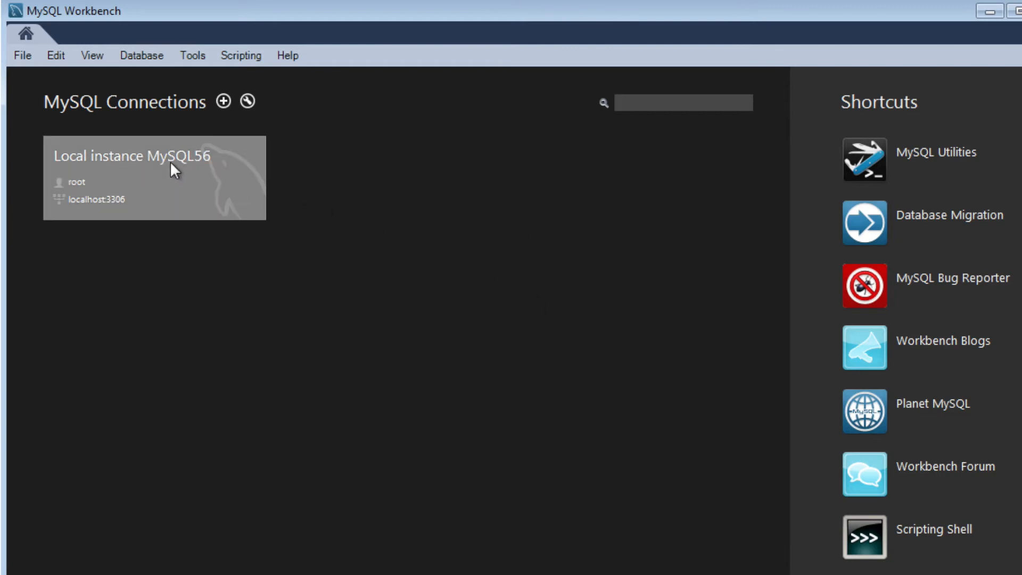
# Connect to Local instance MySQL56 as root, entering the root account password without saving it in the vault.
pyautogui.moveTo(216, 172)
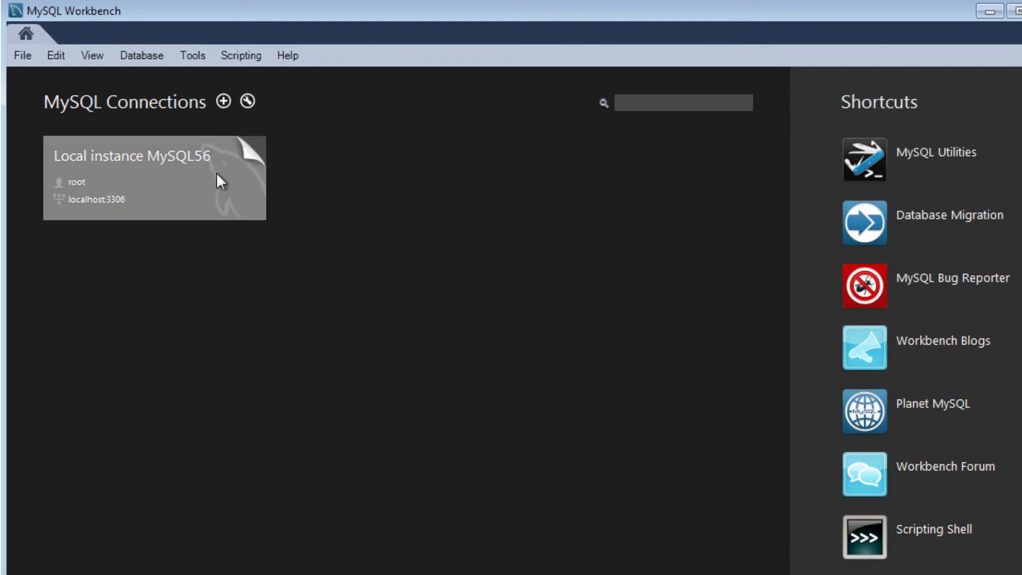
pyautogui.click(146, 187)
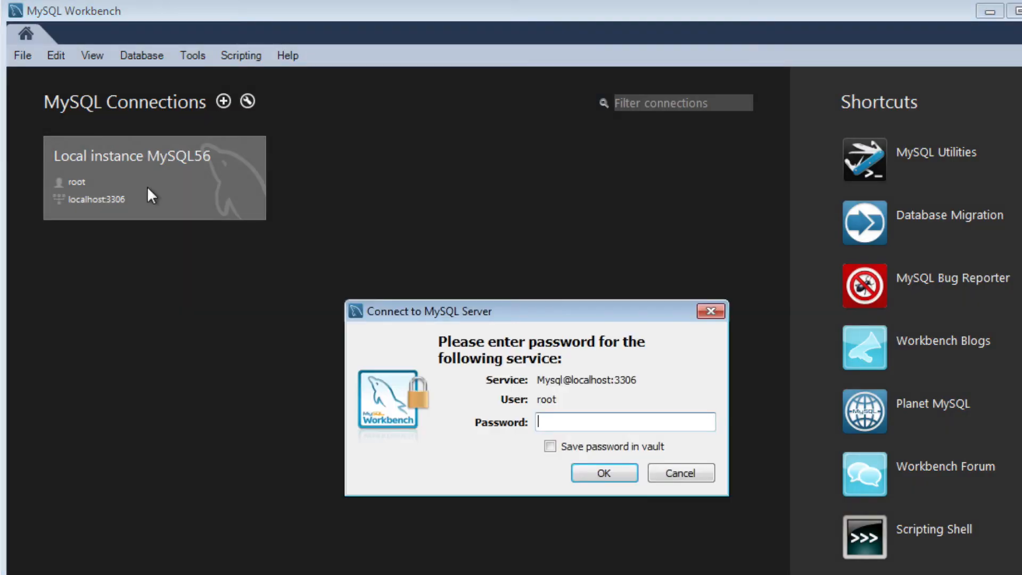
pyautogui.write('*****')
pyautogui.click(597, 475)
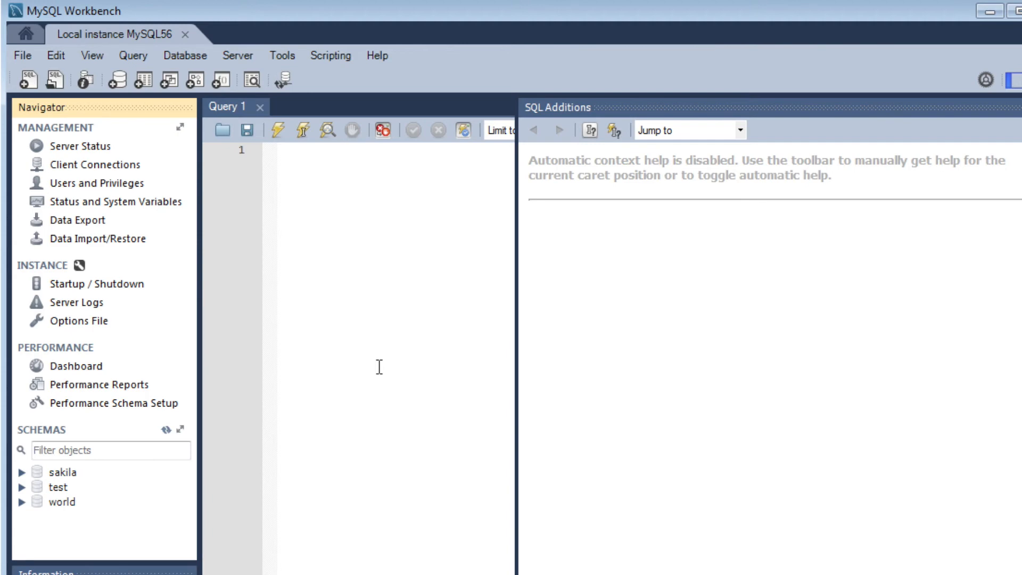
# Examine the server status of the local MySQL56 instance, and close MySQL Workbench.
pyautogui.click(88, 153)
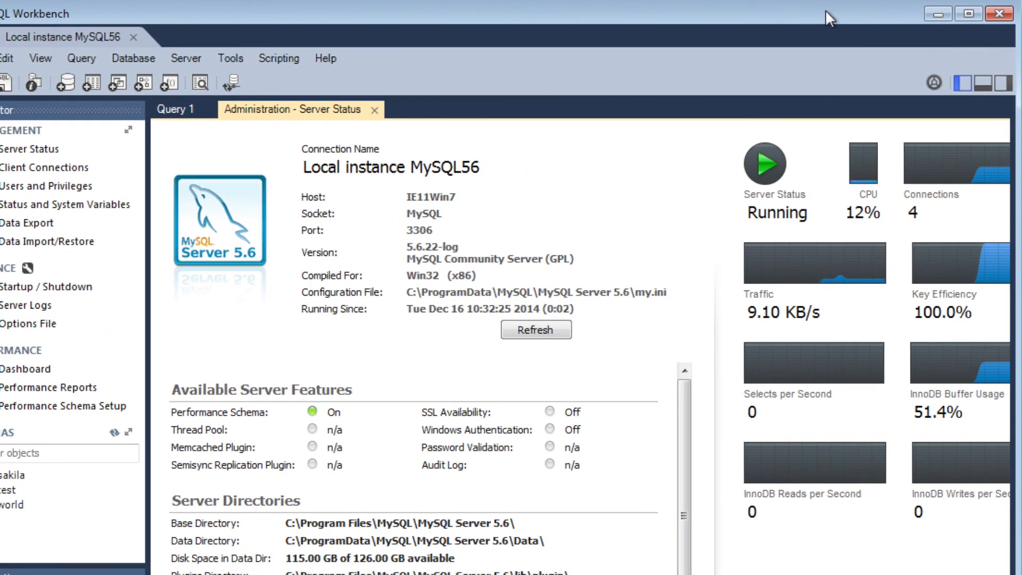
pyautogui.click(1007, 16)
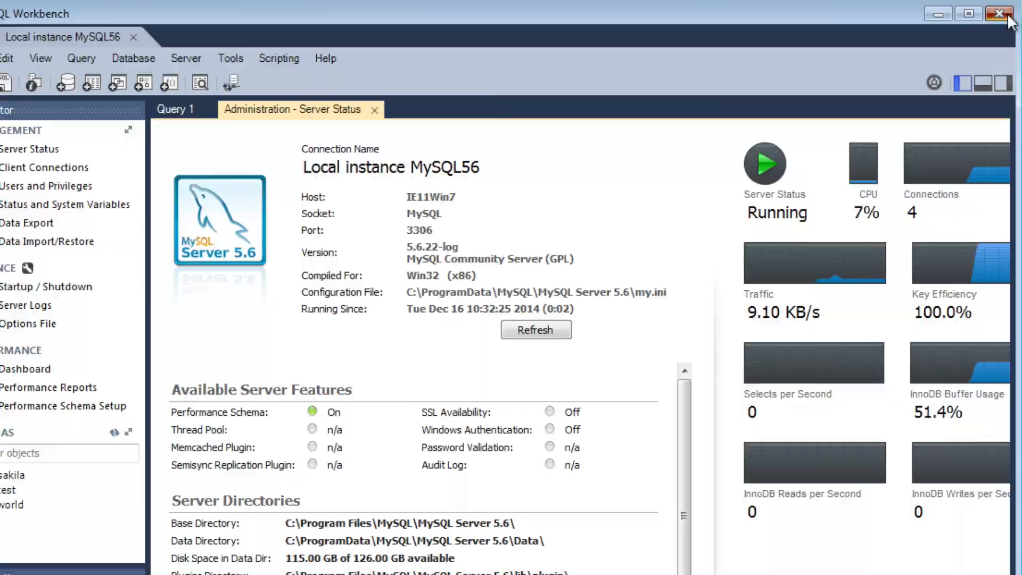